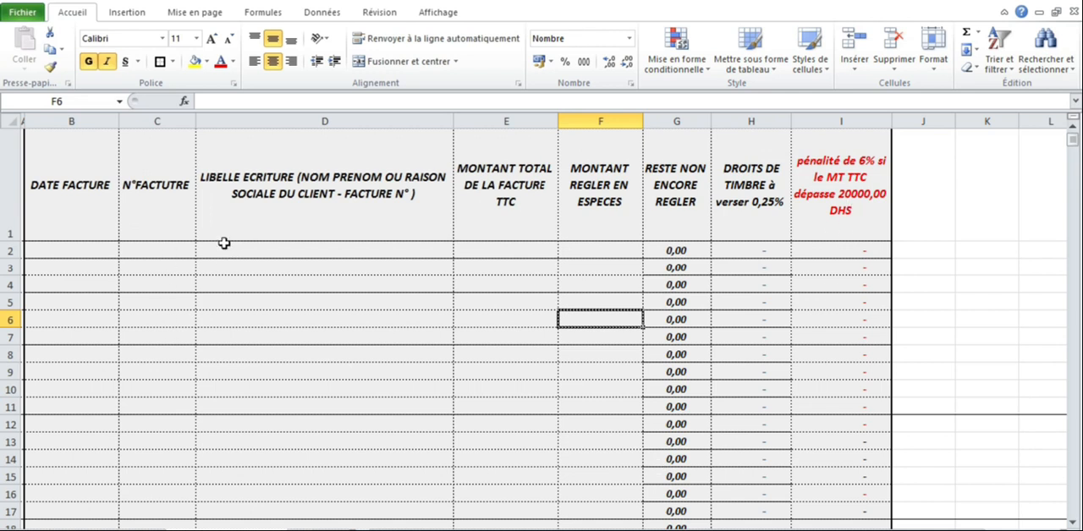
# Step: Enter the invoice date 01/01/2021 and invoice number FC°500 in row 2
pyautogui.click(84, 250)
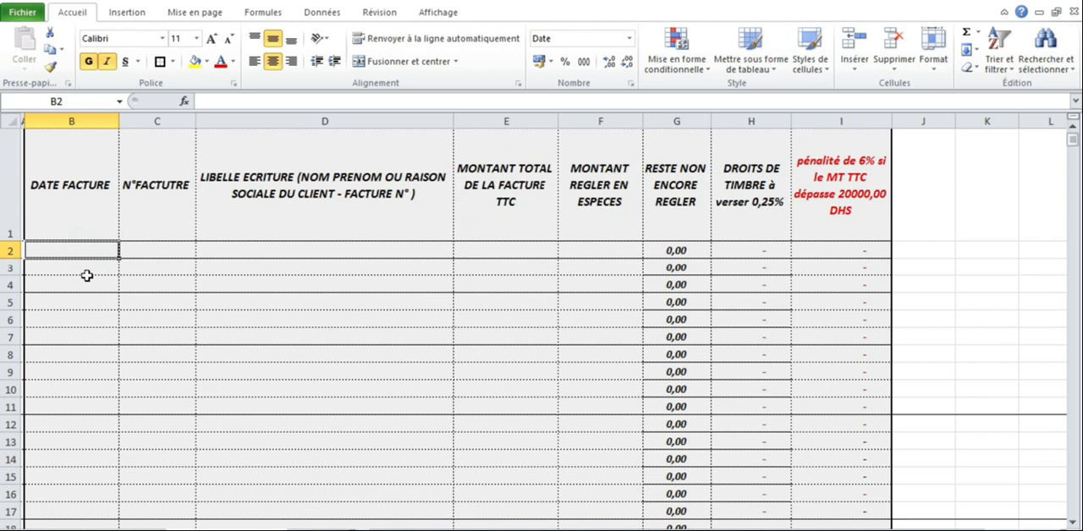
pyautogui.write('01/01/2021')
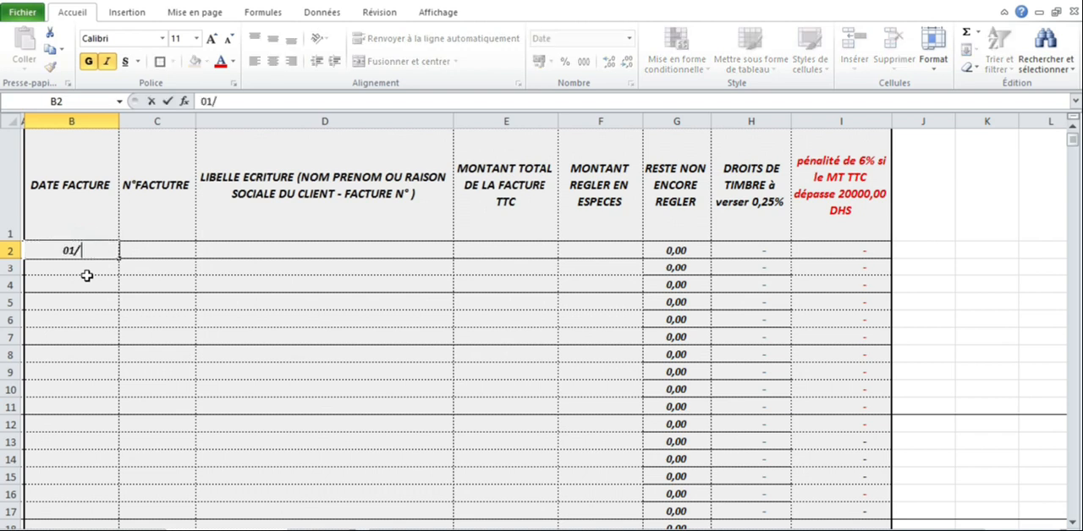
pyautogui.click(184, 318)
pyautogui.click(170, 255)
pyautogui.write('F')
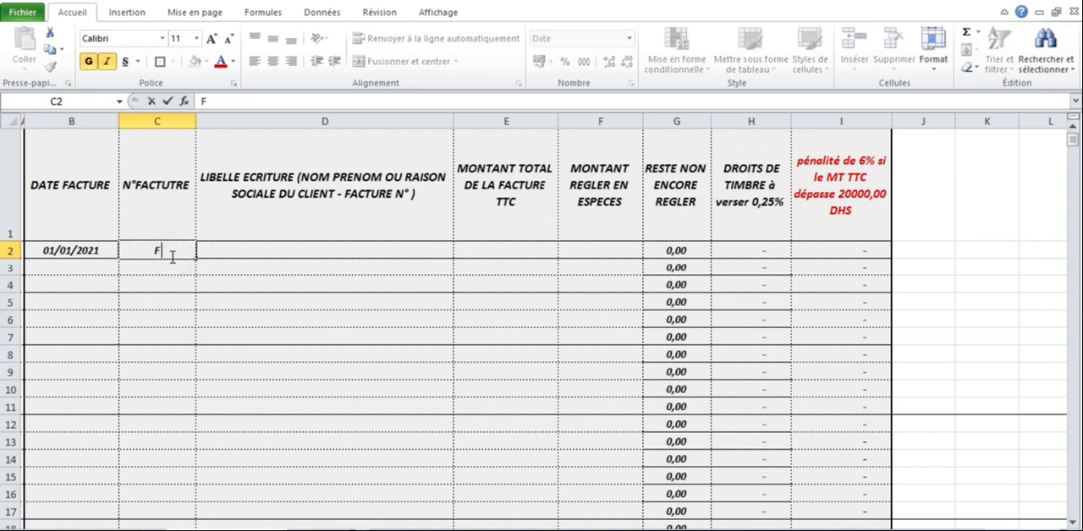
pyautogui.write('C°500')
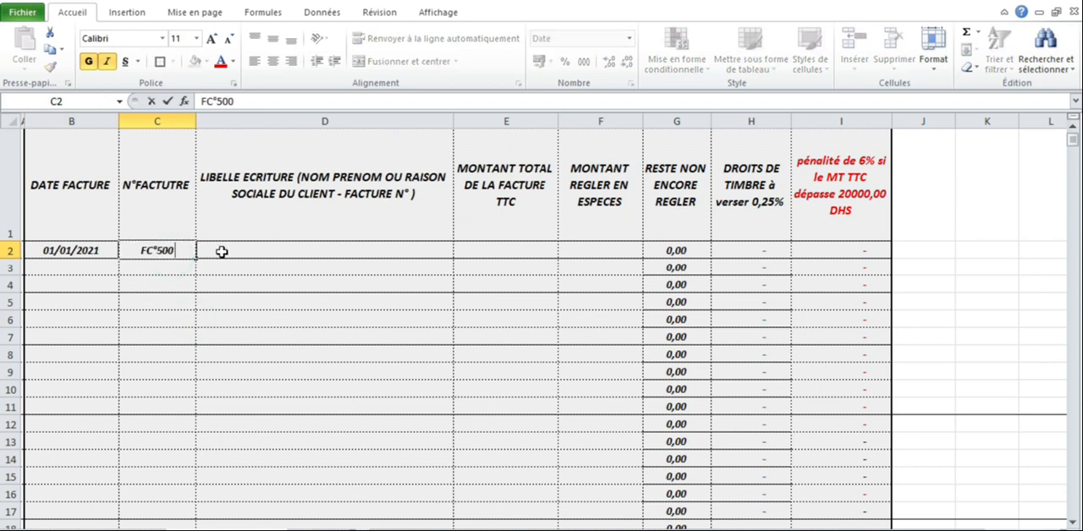
# Step: Enter ELECTRO SARL as the client description of the invoice in row 2
pyautogui.click(220, 251)
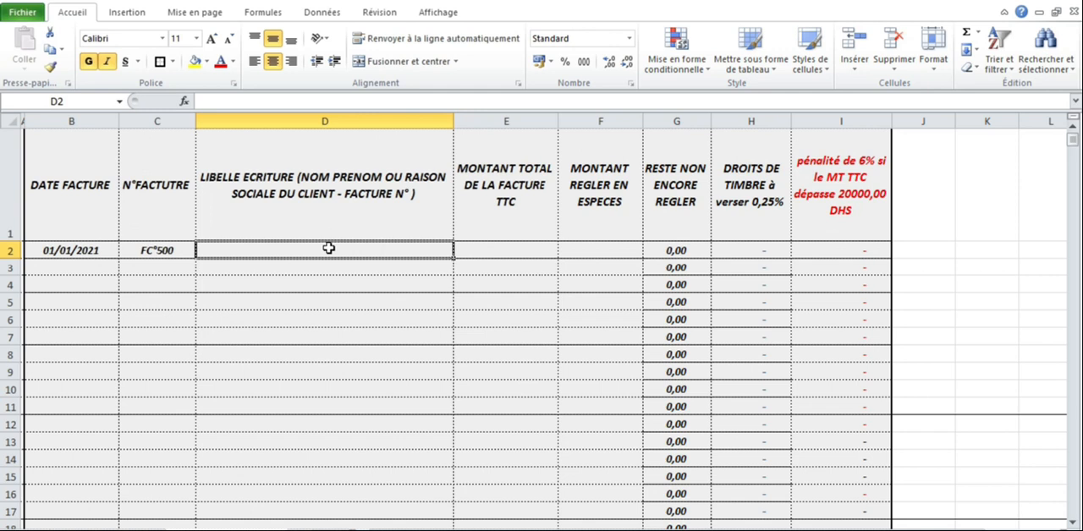
pyautogui.write('EL')
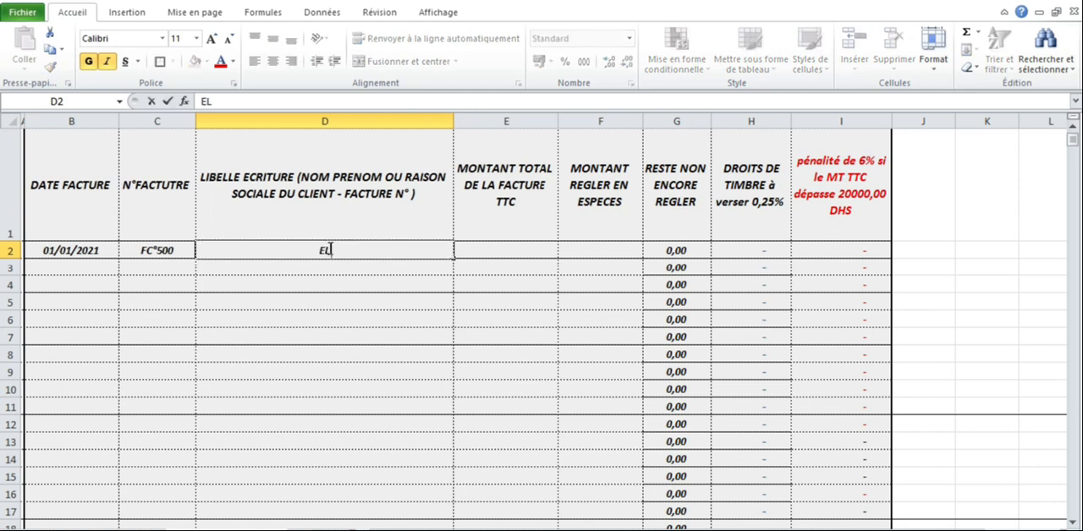
pyautogui.write('ECTRO ')
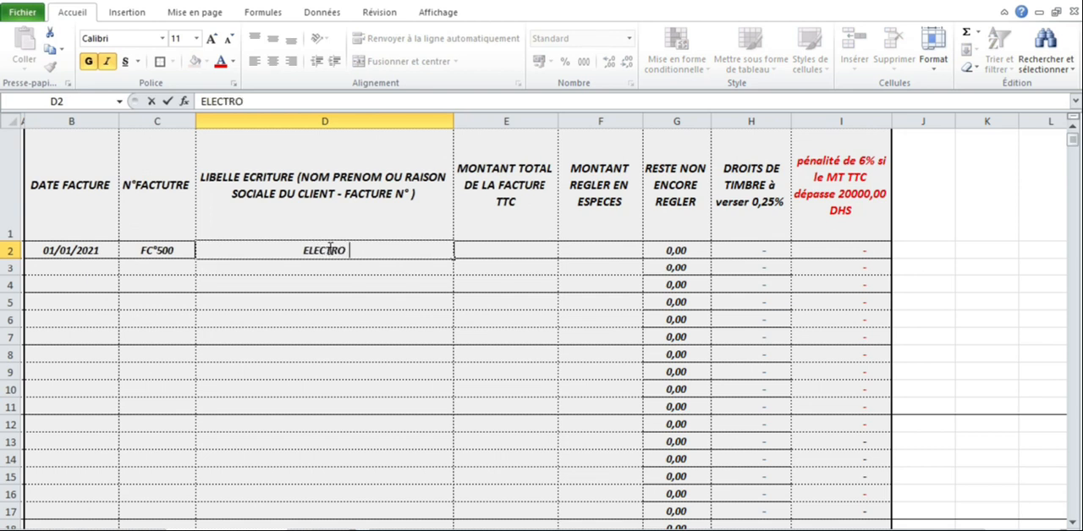
pyautogui.write('SARL')
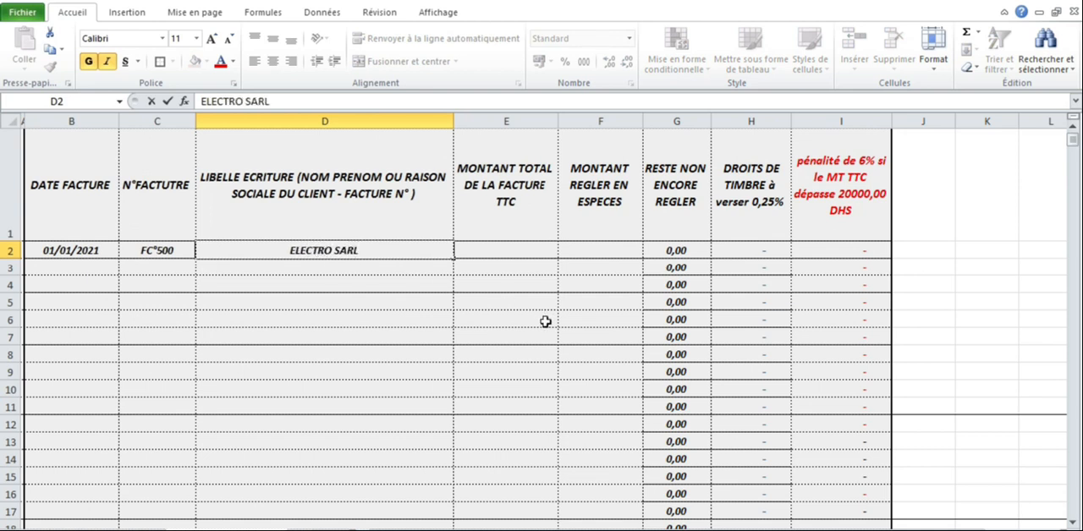
pyautogui.click(542, 320)
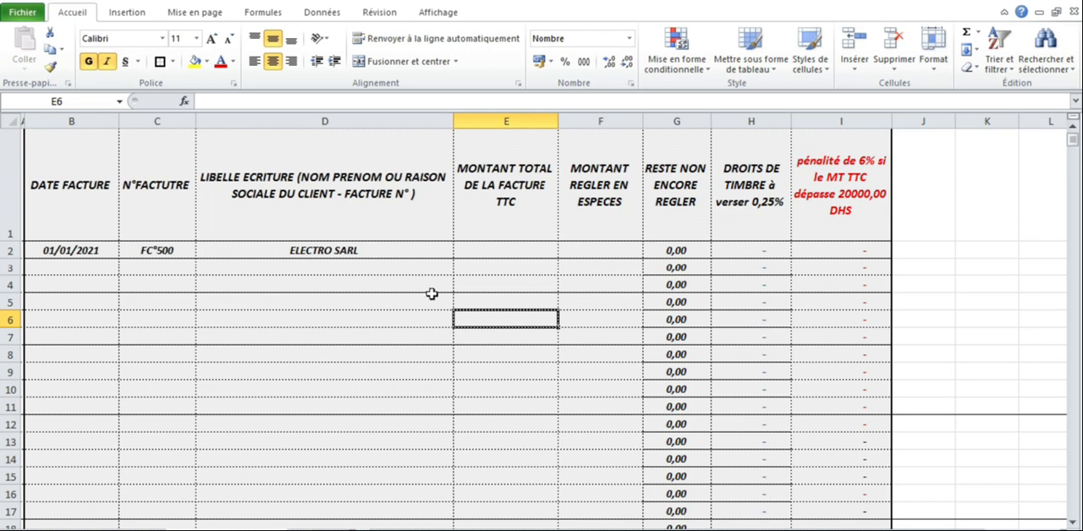
# Step: Enter a total invoice amount of 20000 and a cash payment of 15000 in row 2, and select its stamp duty cell
pyautogui.click(490, 250)
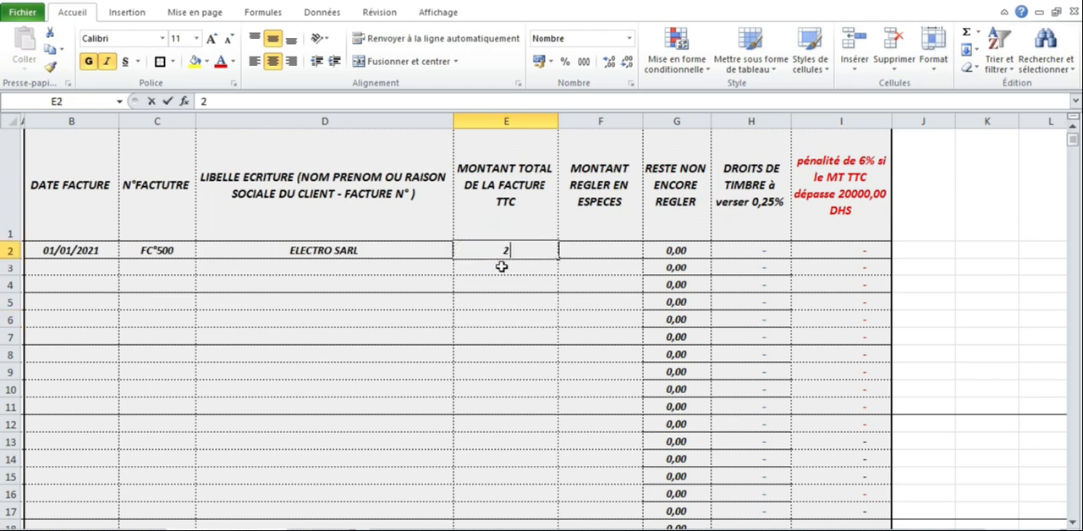
pyautogui.write('20000')
pyautogui.press('Return')
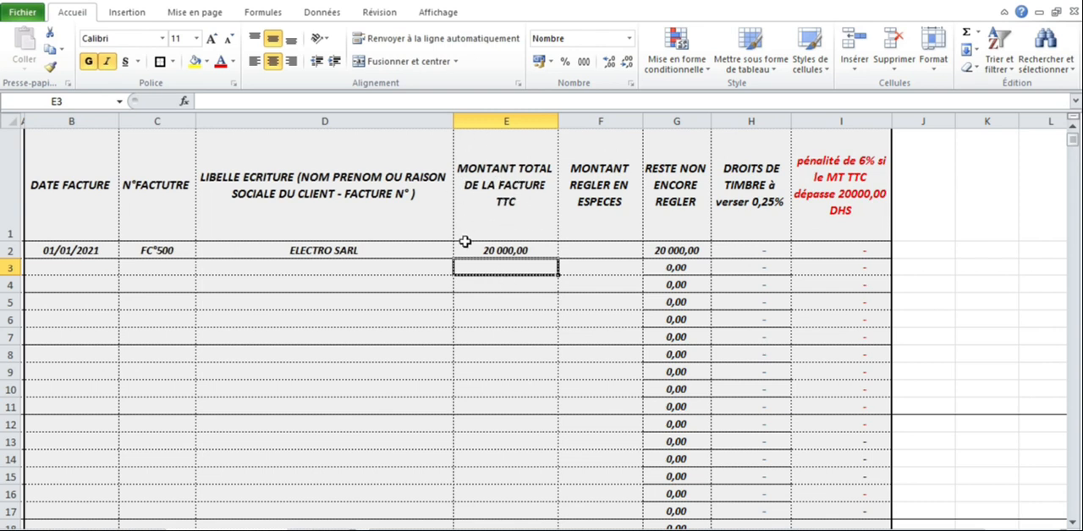
pyautogui.click(582, 254)
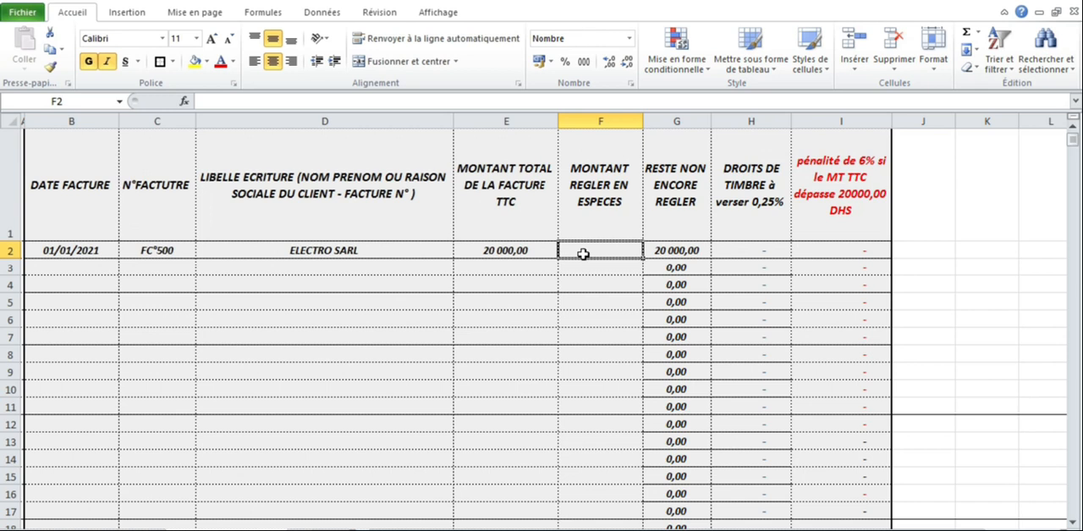
pyautogui.write('15000')
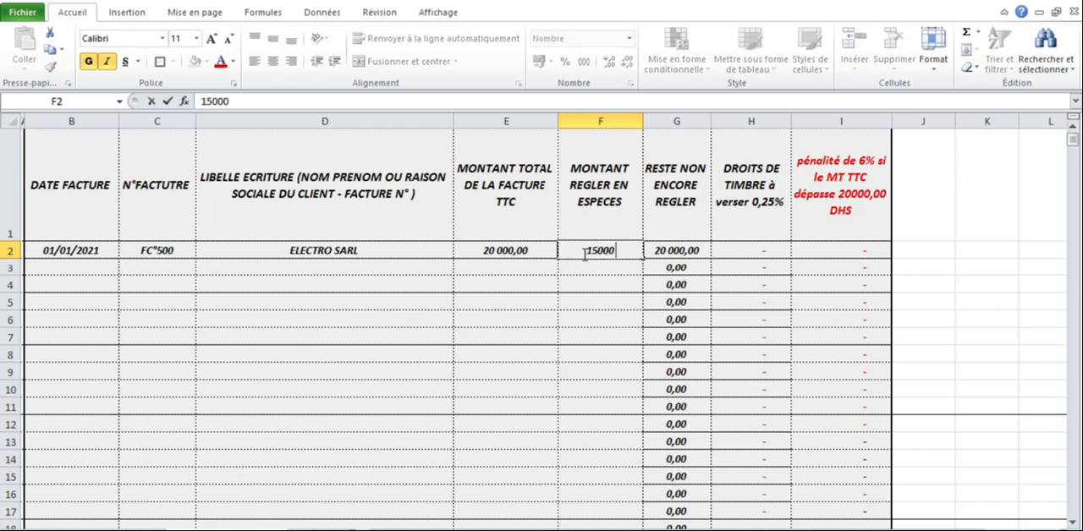
pyautogui.press('Return')
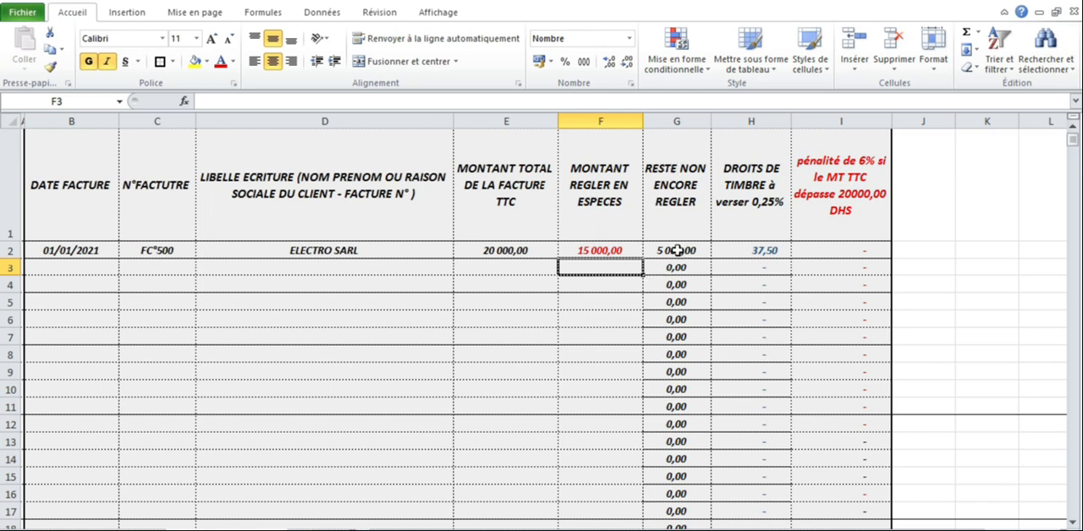
pyautogui.click(744, 253)
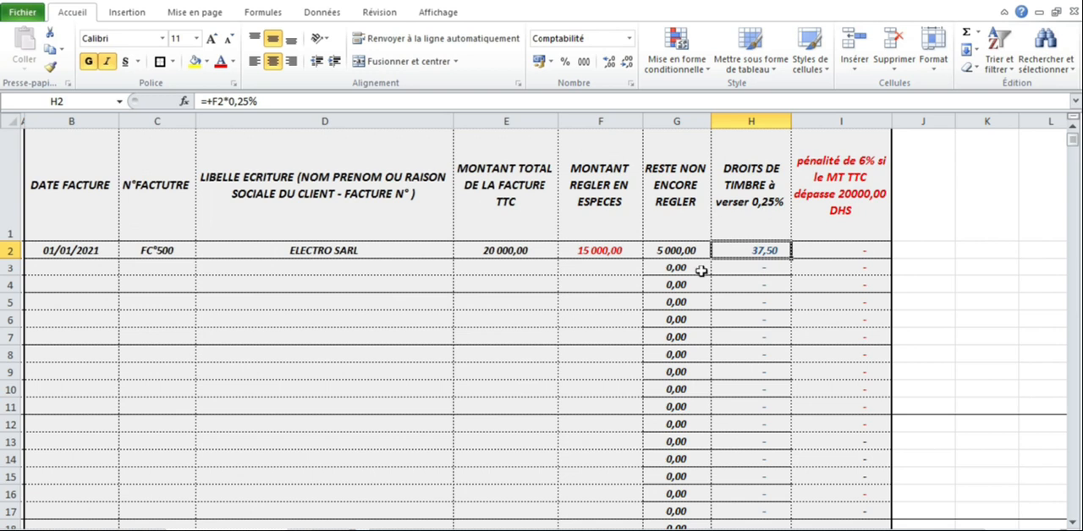
# Step: Enter the invoice date 15/01/2021 and invoice number FC°01300 in row 3
pyautogui.click(108, 266)
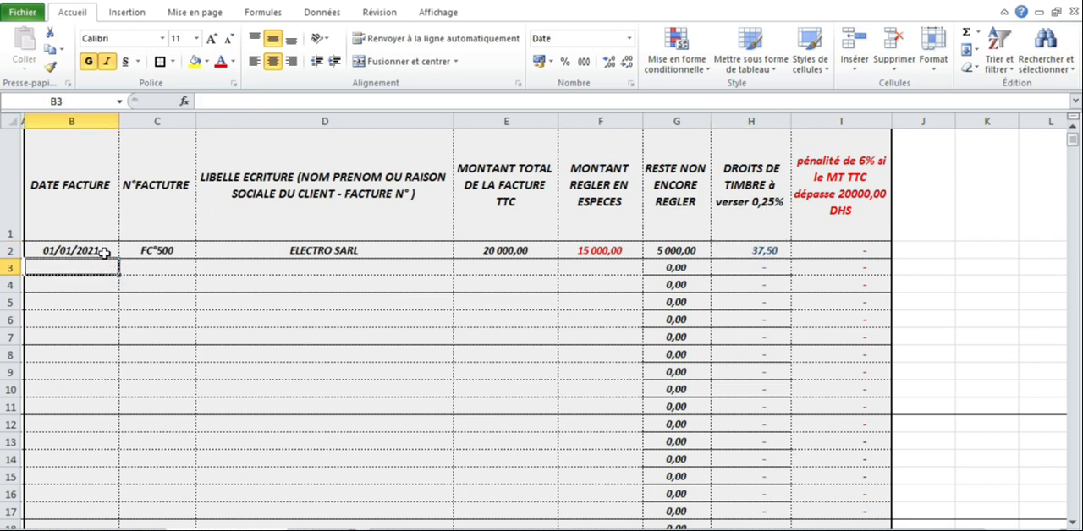
pyautogui.write('01/')
pyautogui.press('BackSpace')
pyautogui.press('BackSpace')
pyautogui.press('BackSpace')
pyautogui.write('15/0')
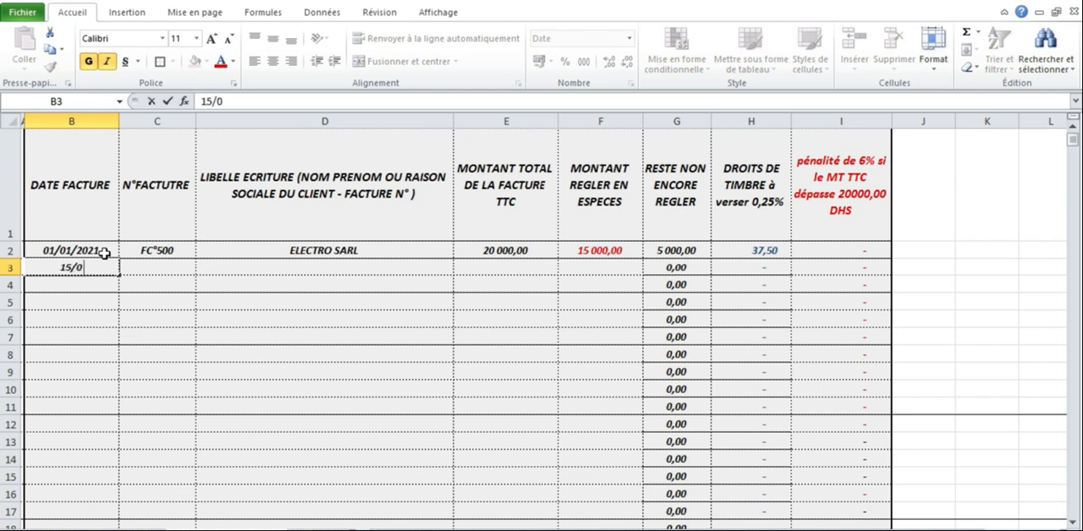
pyautogui.write('1/2021')
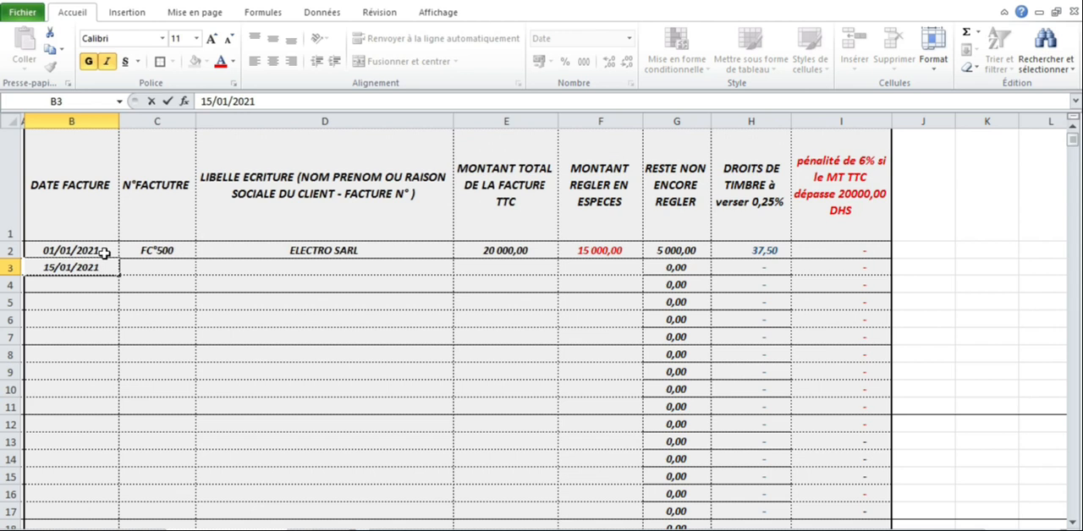
pyautogui.press('Tab')
pyautogui.write('FC')
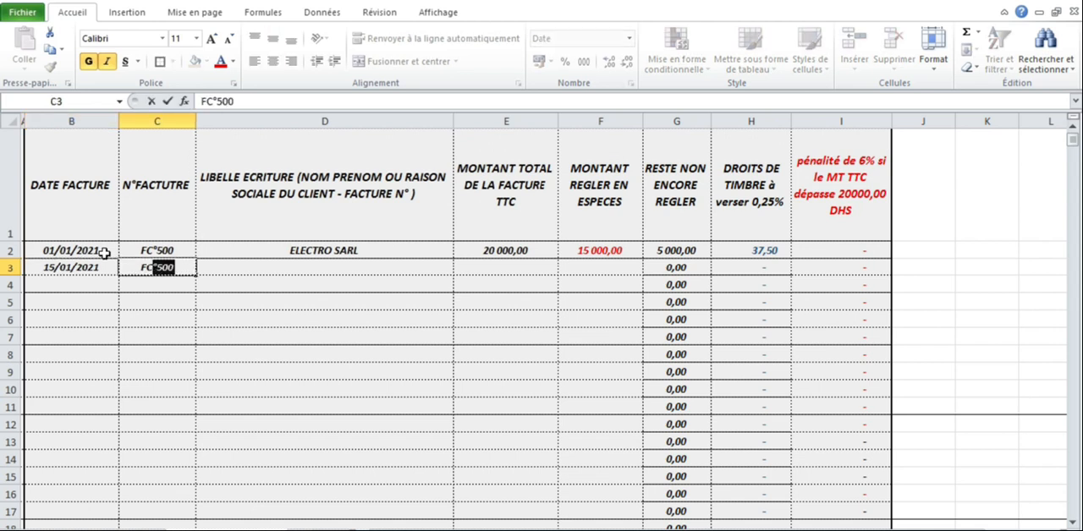
pyautogui.write('°01300')
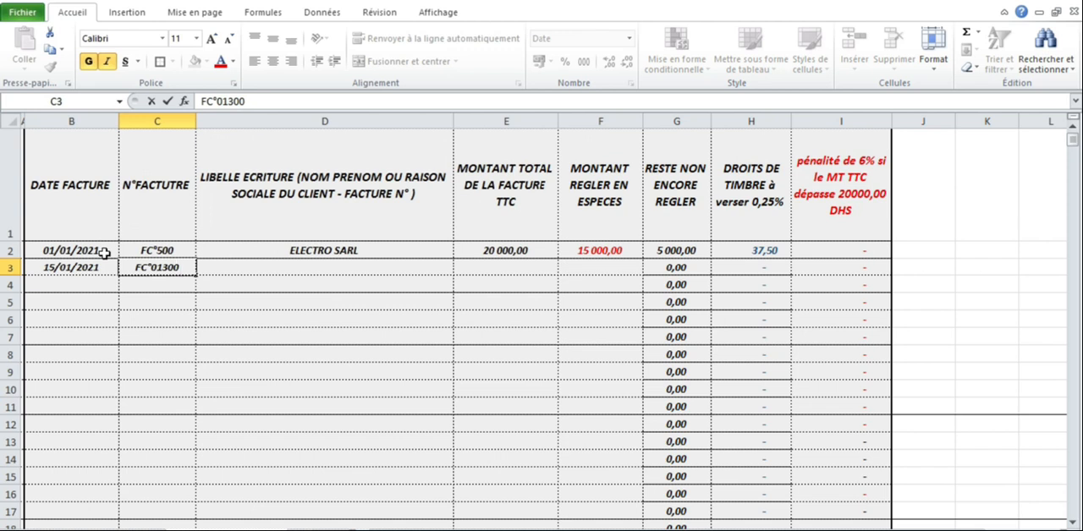
pyautogui.press('Tab')
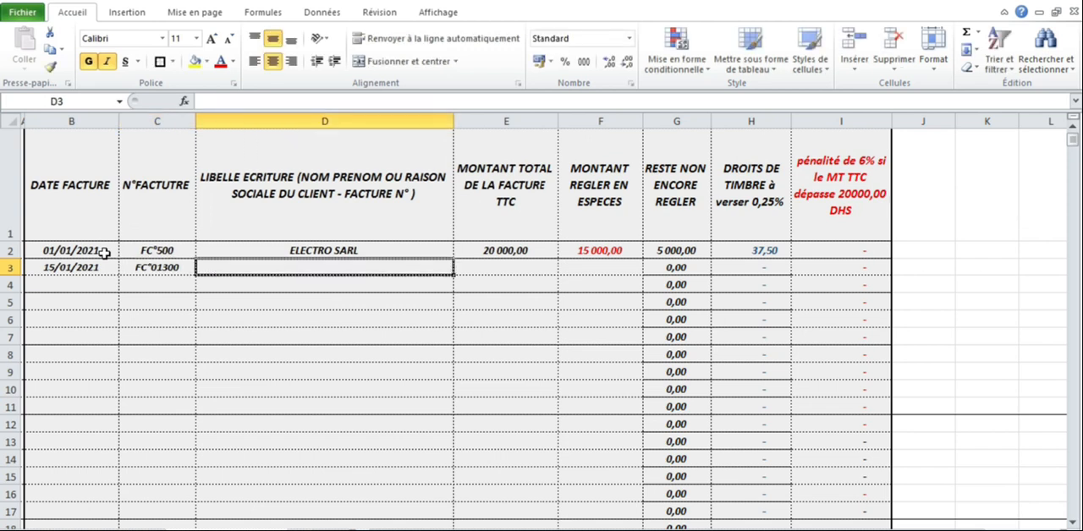
# Step: Enter the client's name as the description of the invoice in row 3, correcting its misspelled third letter to C
pyautogui.write('RAVHDI')
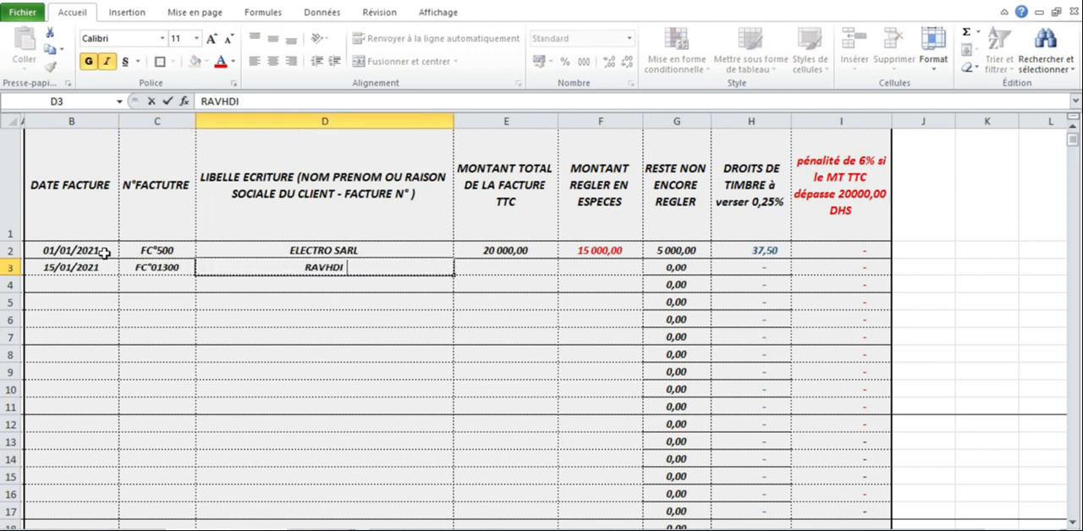
pyautogui.press('BackSpace')
pyautogui.press('BackSpace')
pyautogui.press('BackSpace')
pyautogui.press('BackSpace')
pyautogui.write('VHDI')
pyautogui.click(327, 269)
pyautogui.press('BackSpace')
pyautogui.write('C')
# Step: Enter a total invoice amount of 50000 and a cash payment of 30000 in row 3
pyautogui.click(543, 273)
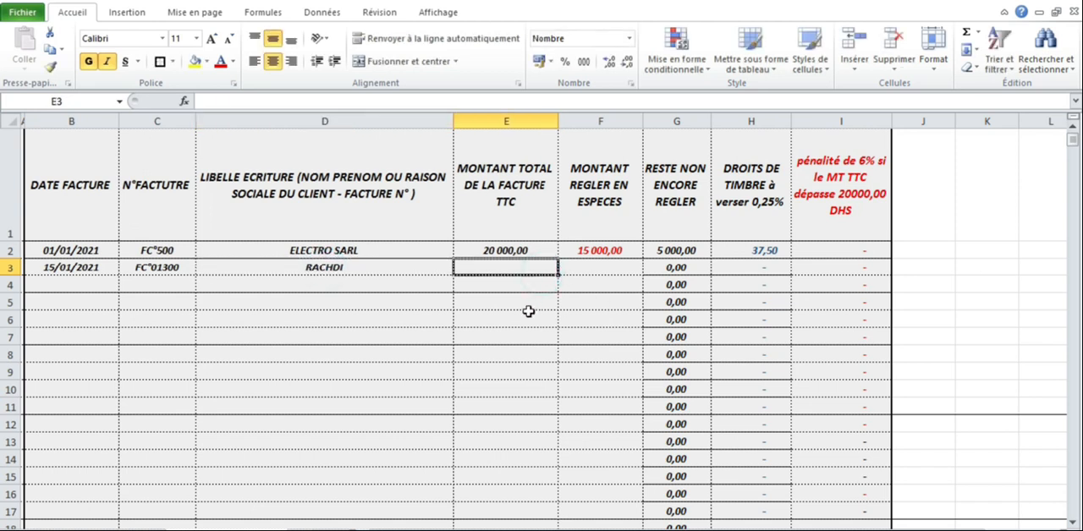
pyautogui.write('50000')
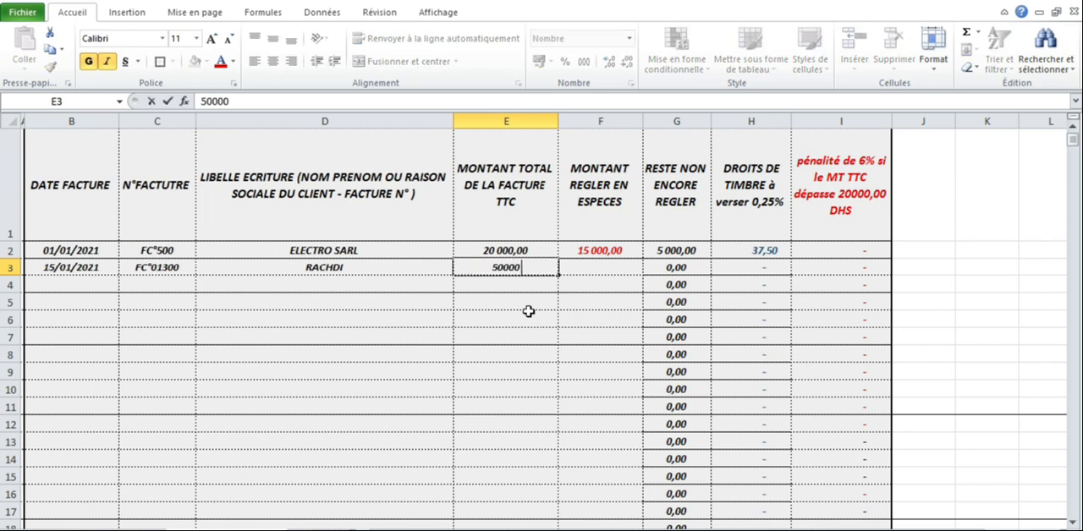
pyautogui.press('Return')
pyautogui.click(611, 269)
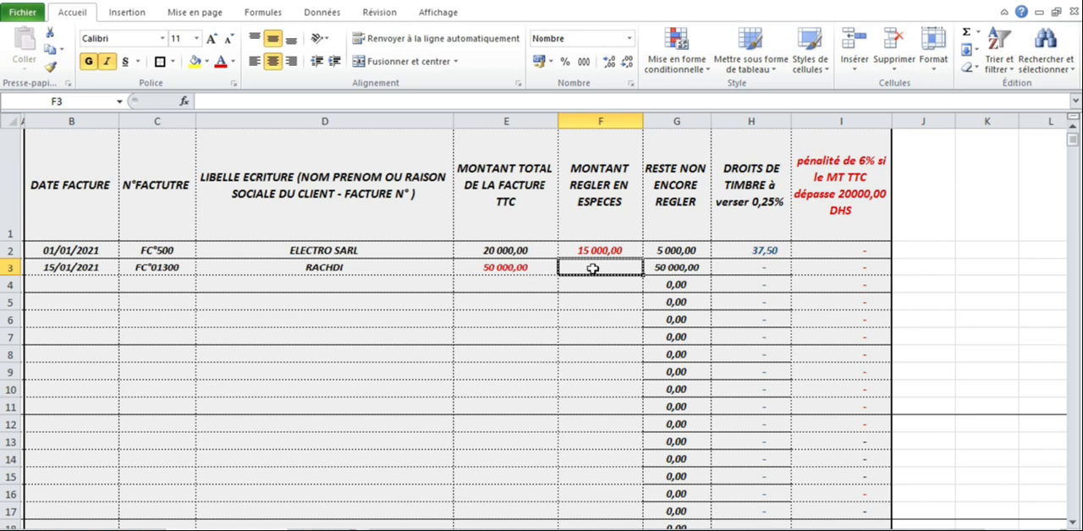
pyautogui.write('30000')
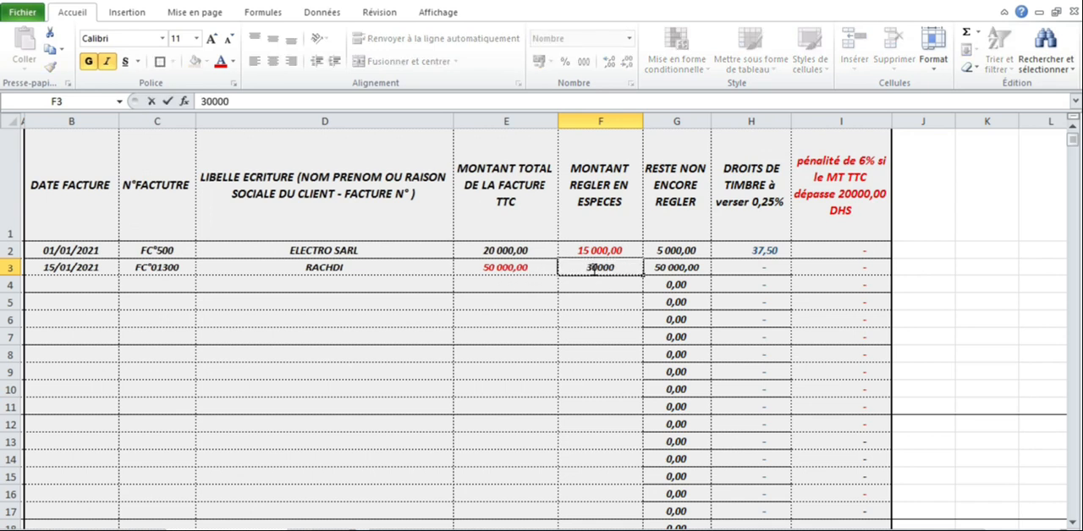
pyautogui.press('Return')
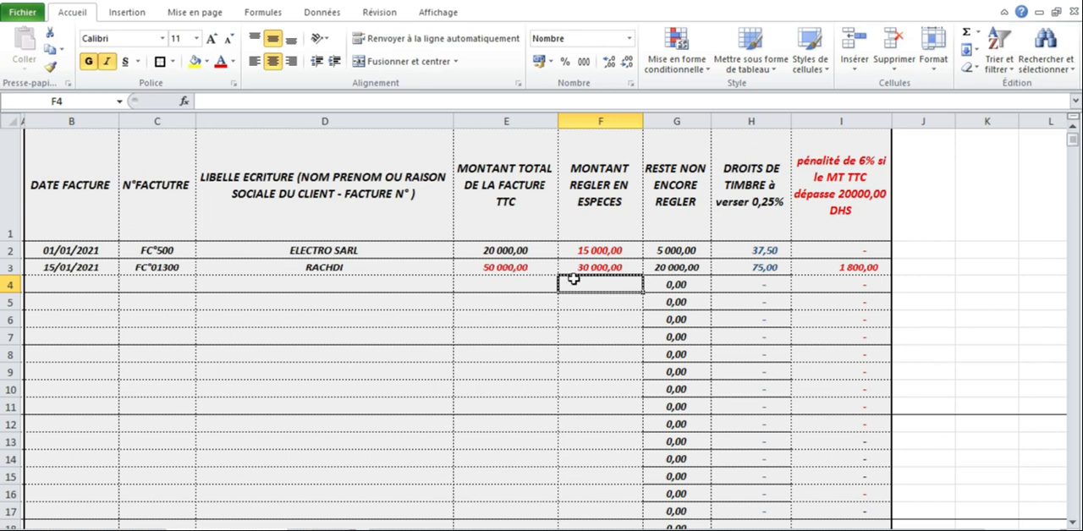
# Step: Examine how the stamp duty and the 6% penalty in row 3 are calculated from the cash payment
pyautogui.click(734, 264)
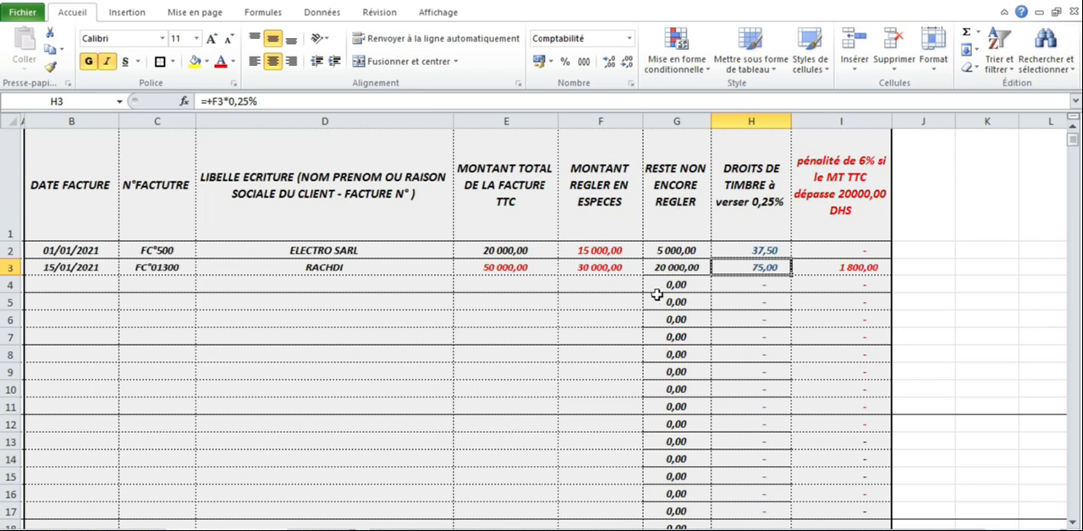
pyautogui.click(595, 270)
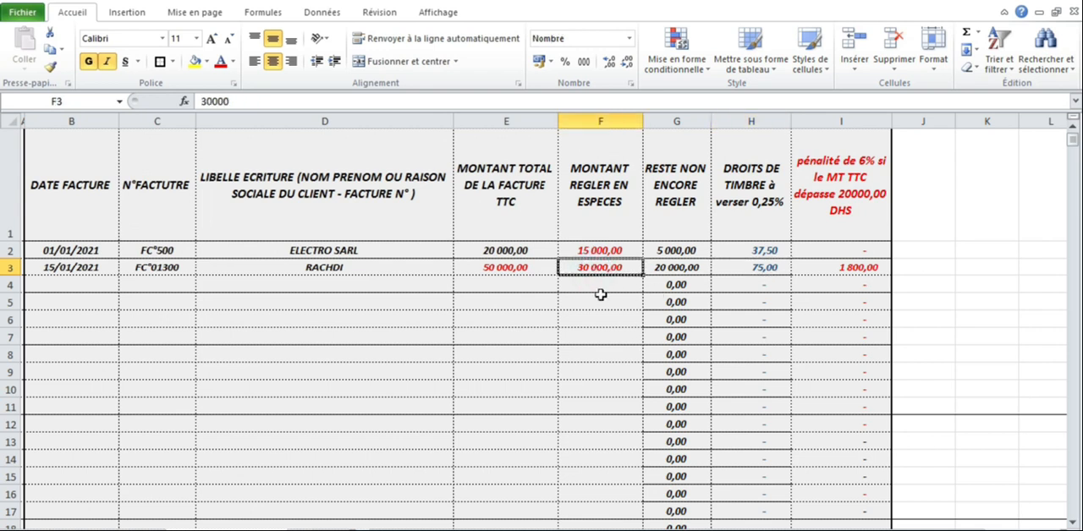
pyautogui.click(835, 271)
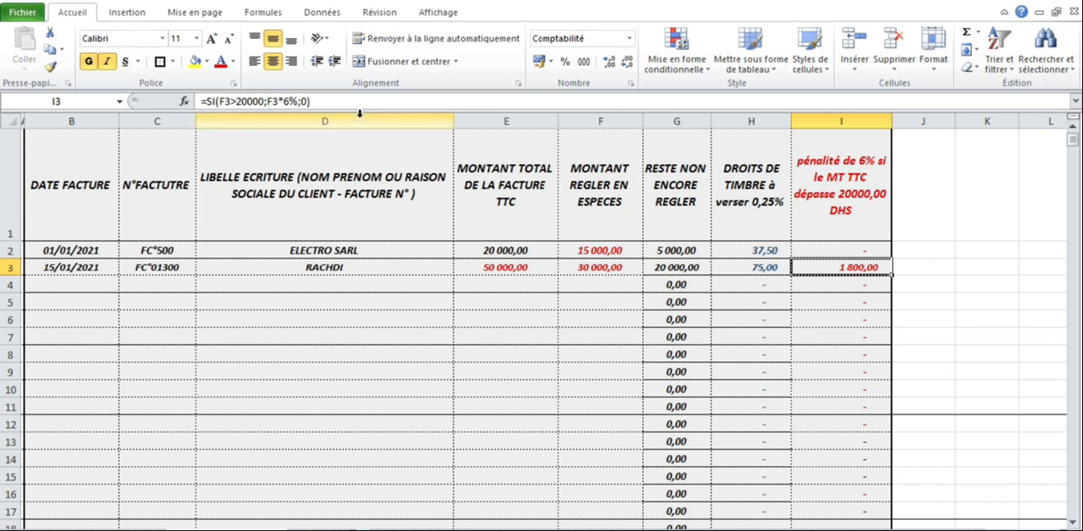
# Step: Enter the invoice date 30/01/2021 and invoice number FC°02500 in row 4
pyautogui.click(60, 283)
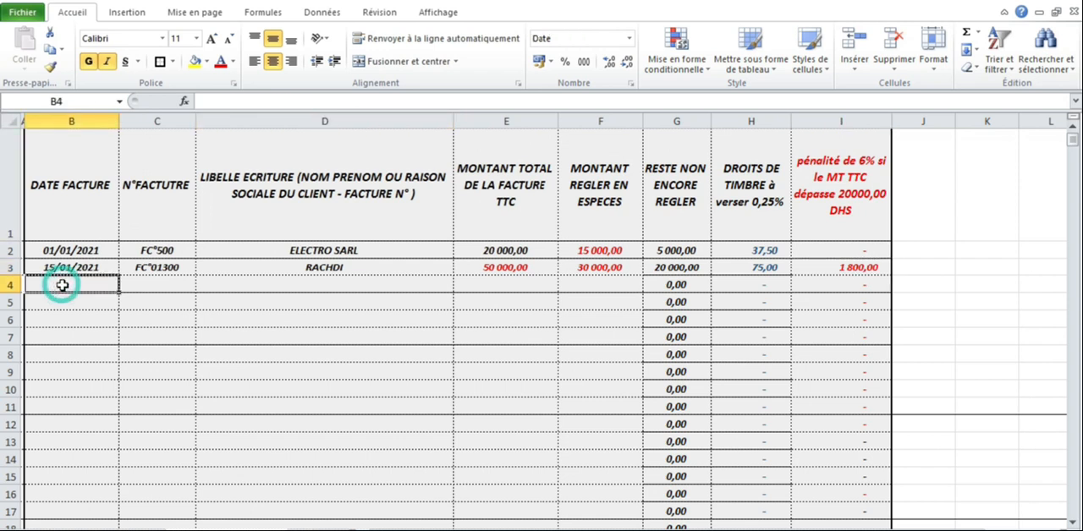
pyautogui.write('30/')
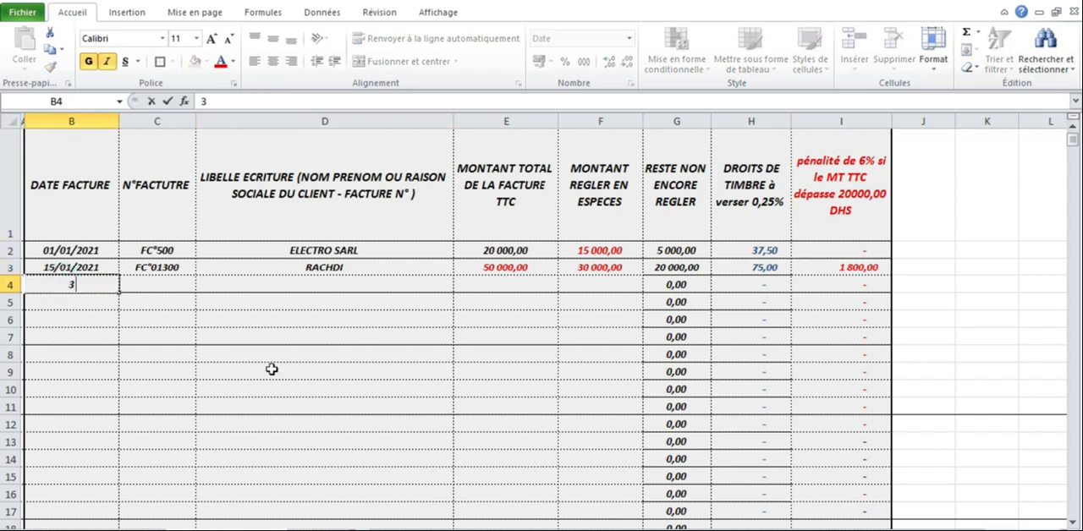
pyautogui.write('2021')
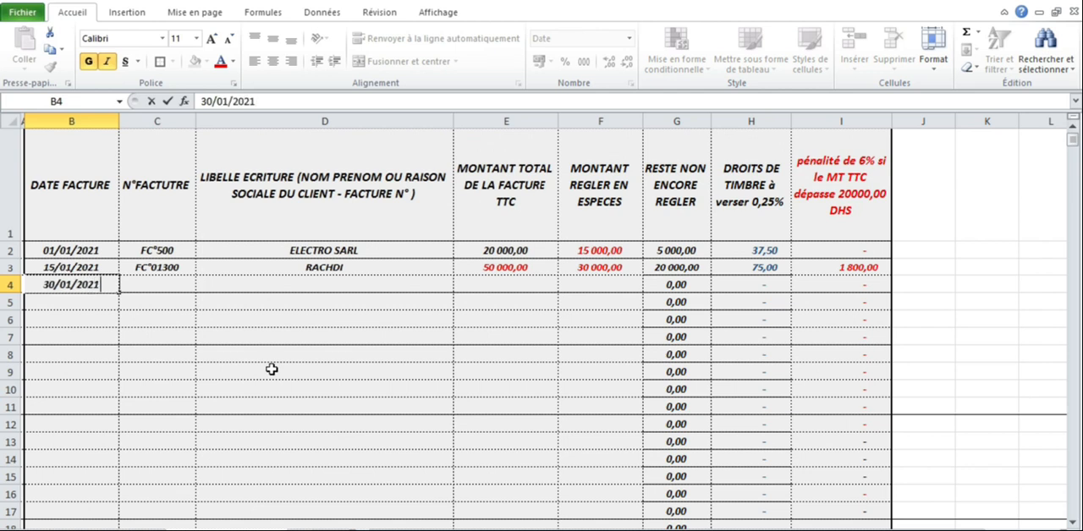
pyautogui.press('Tab')
pyautogui.write('F')
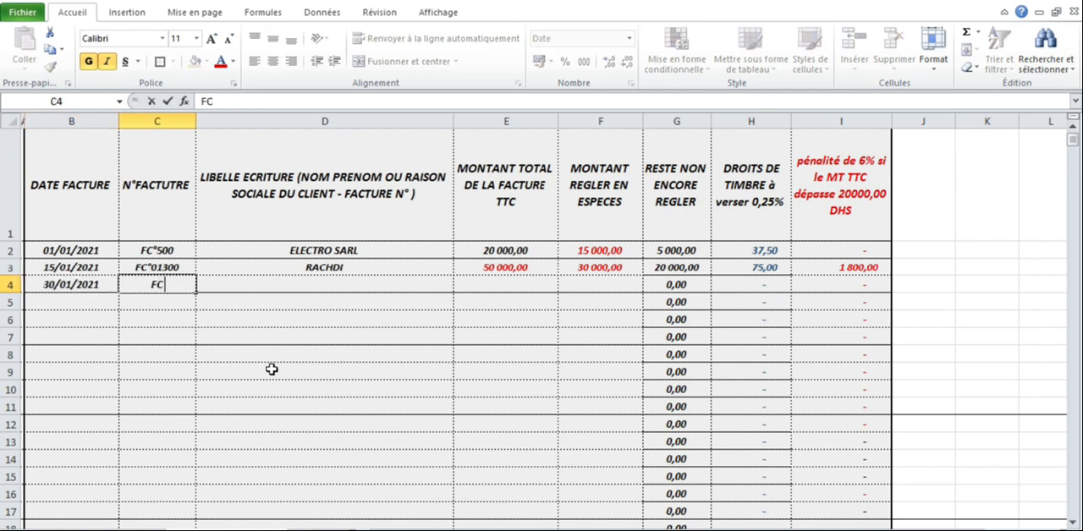
pyautogui.write('C°02500')
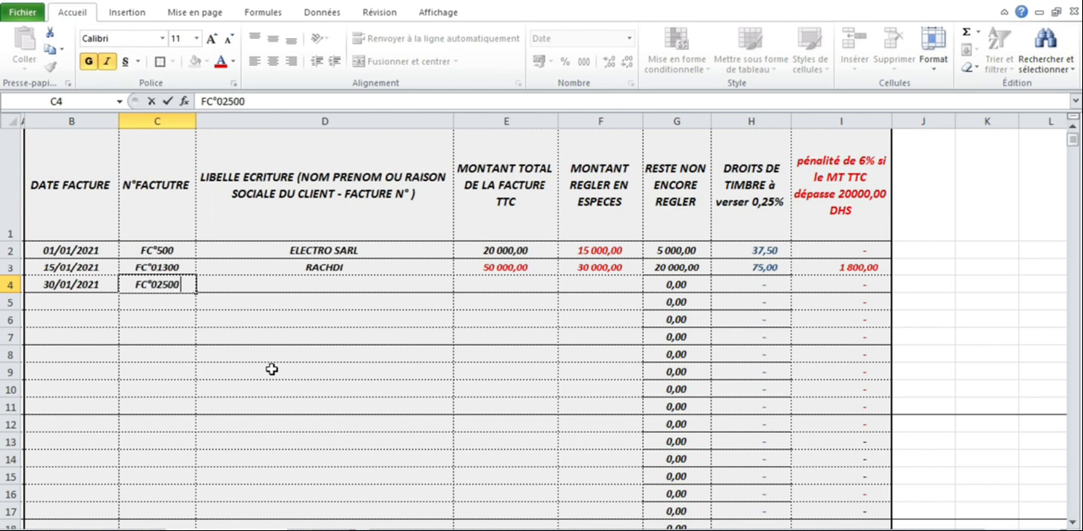
pyautogui.press('Tab')
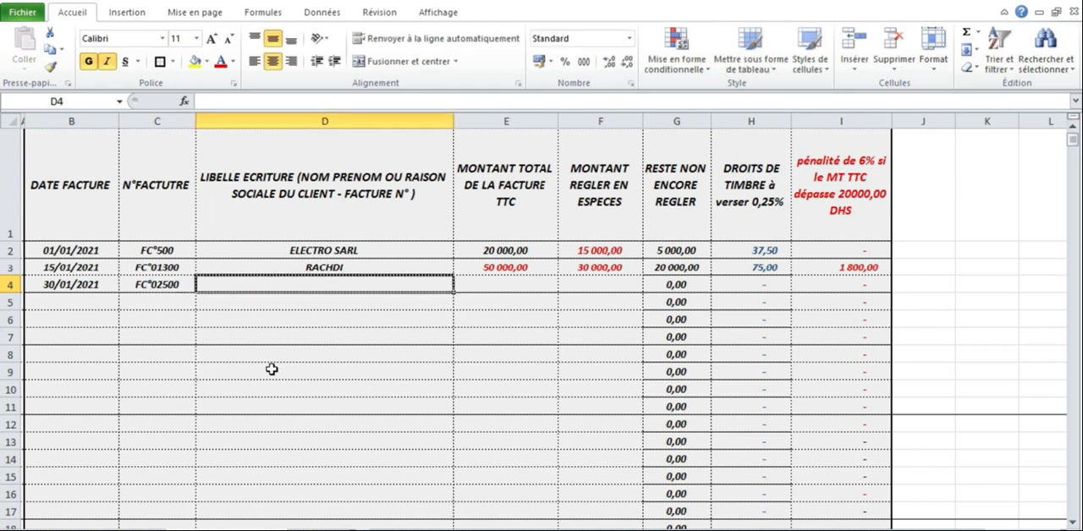
# Step: Enter the company SALMI SARL as the description of the invoice in row 4
pyautogui.write('SALMI')
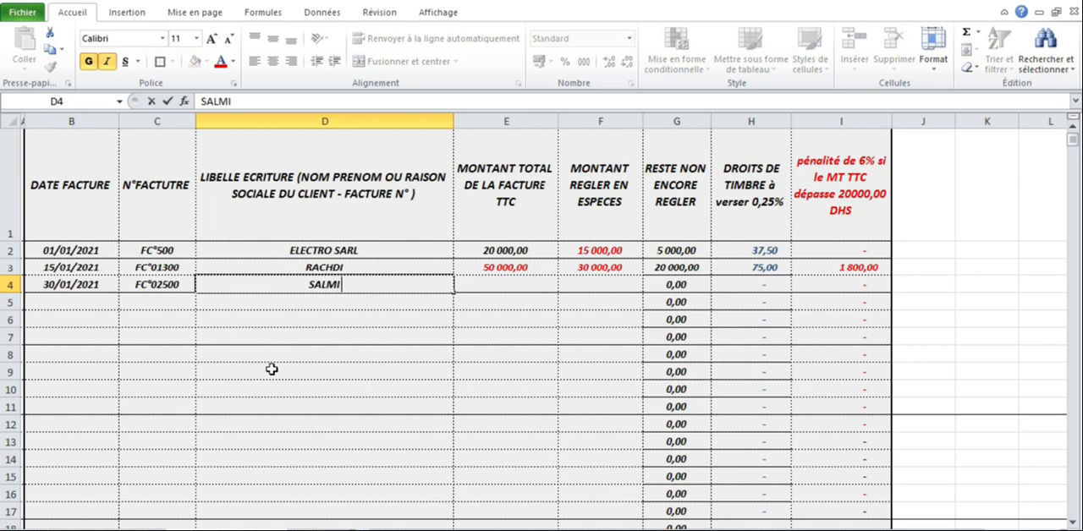
pyautogui.write(' SARL')
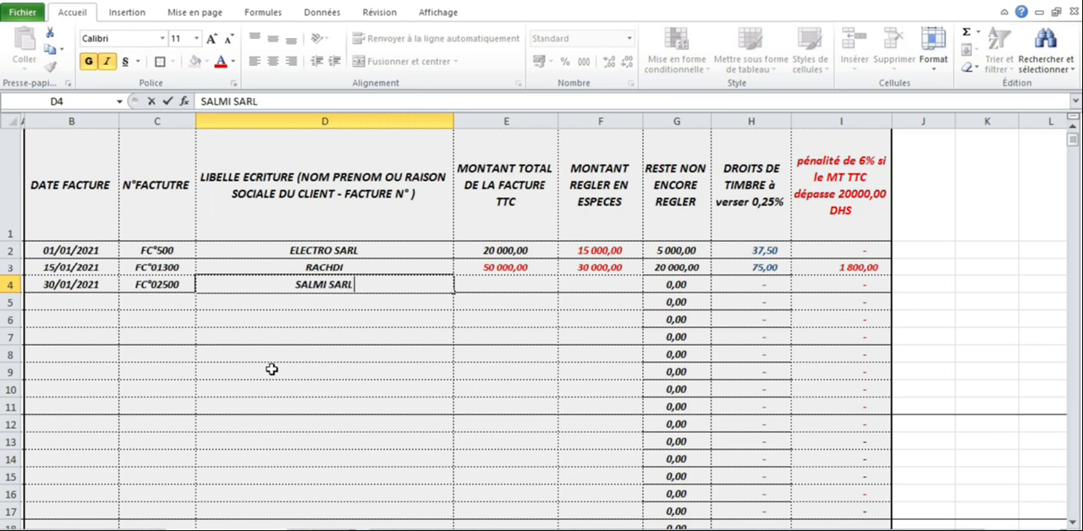
pyautogui.press('Tab')
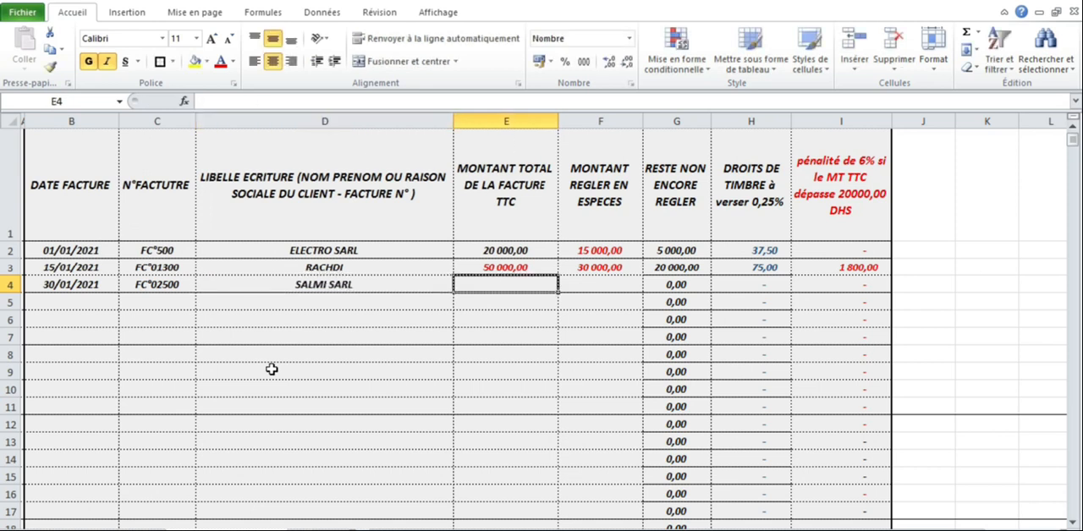
# Step: Enter a total invoice amount of 30000 and a cash payment of 25000 in row 4
pyautogui.write('30000')
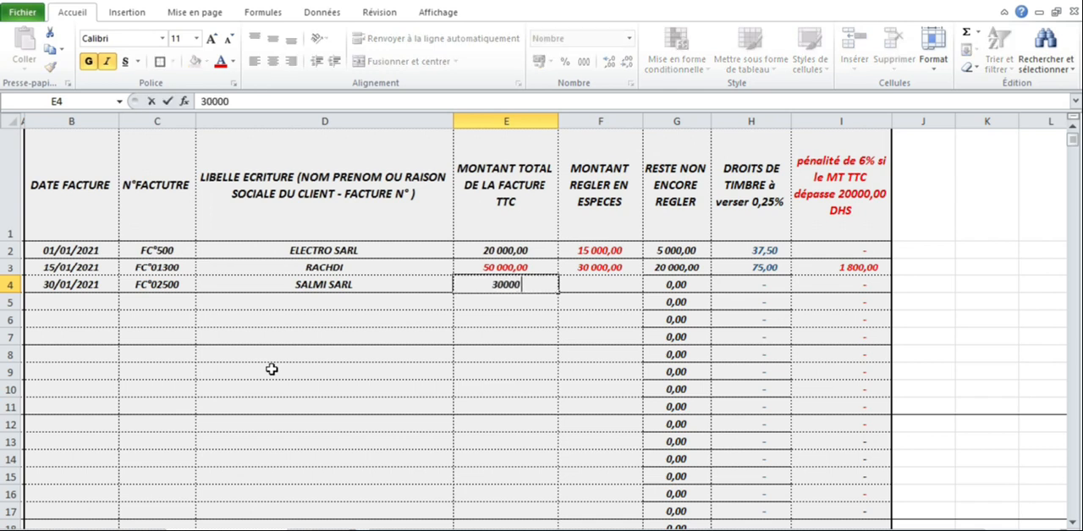
pyautogui.press('Tab')
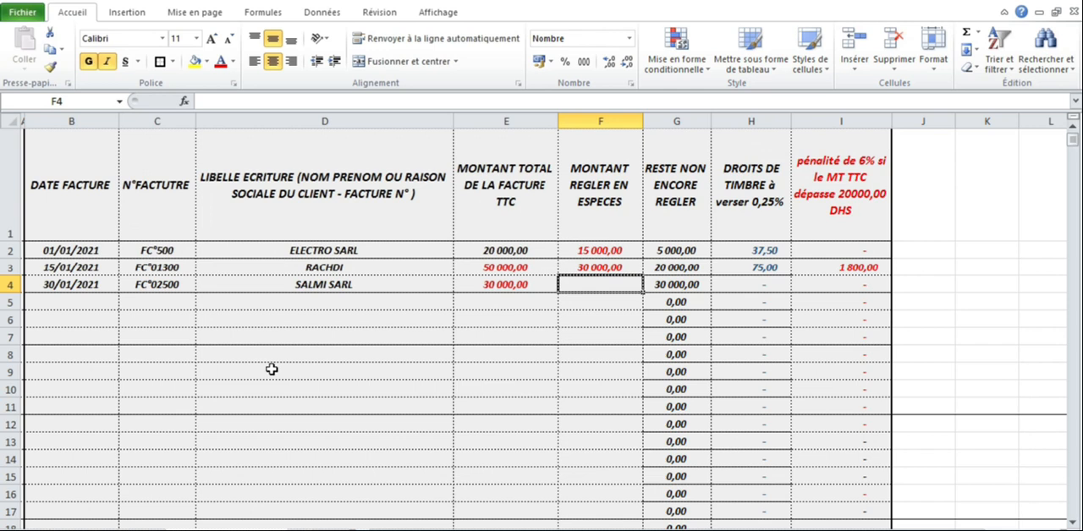
pyautogui.write('25000')
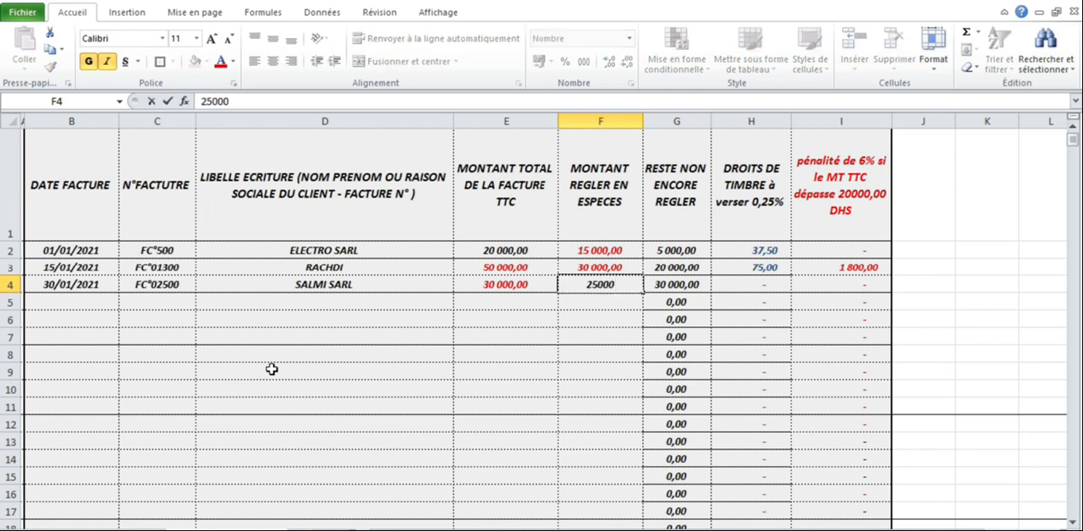
pyautogui.press('Tab')
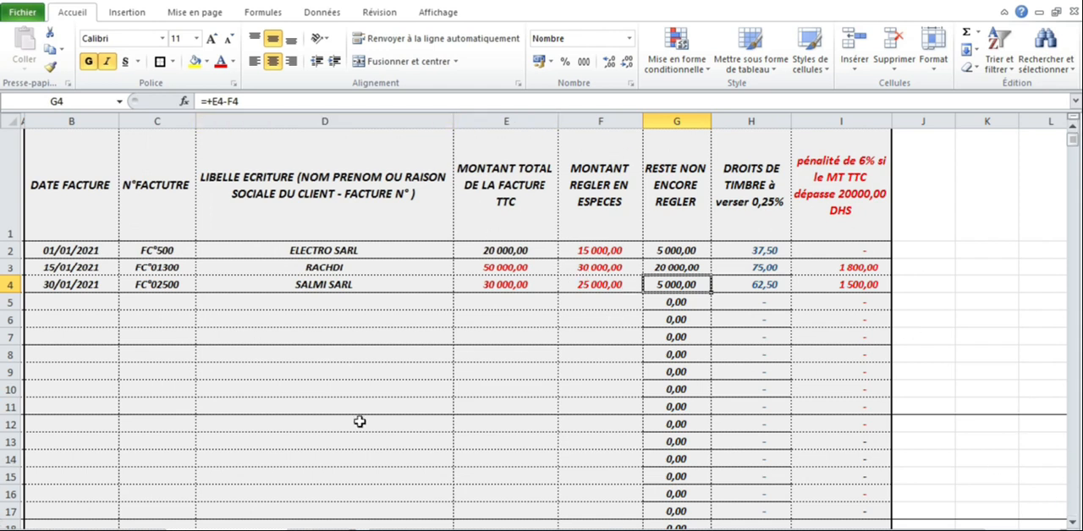
# Step: Delete the unused cells B5:I26 below the last invoice, shifting the cells beneath them up
pyautogui.click(1073, 523)
pyautogui.scroll(-5, 1073, 523)
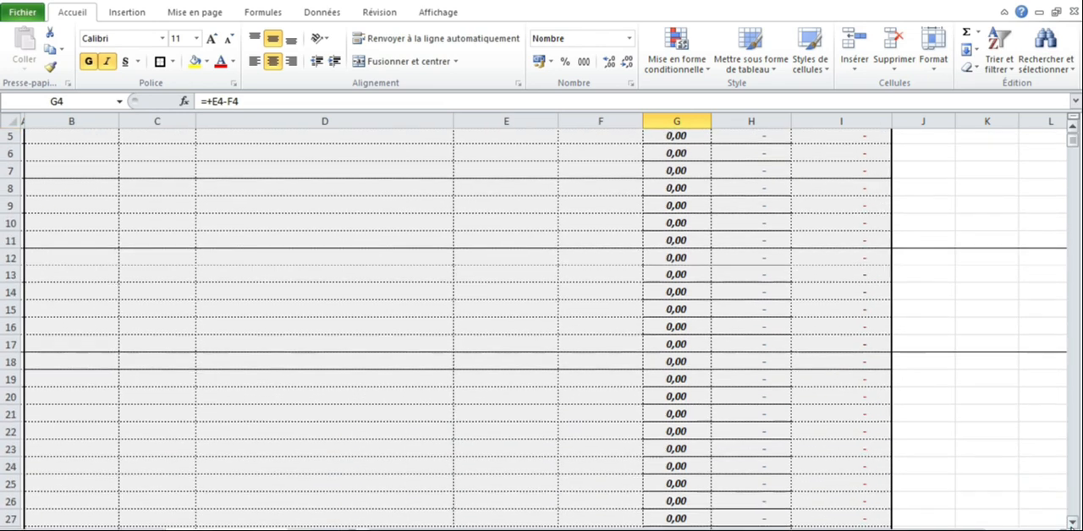
pyautogui.click(1073, 524)
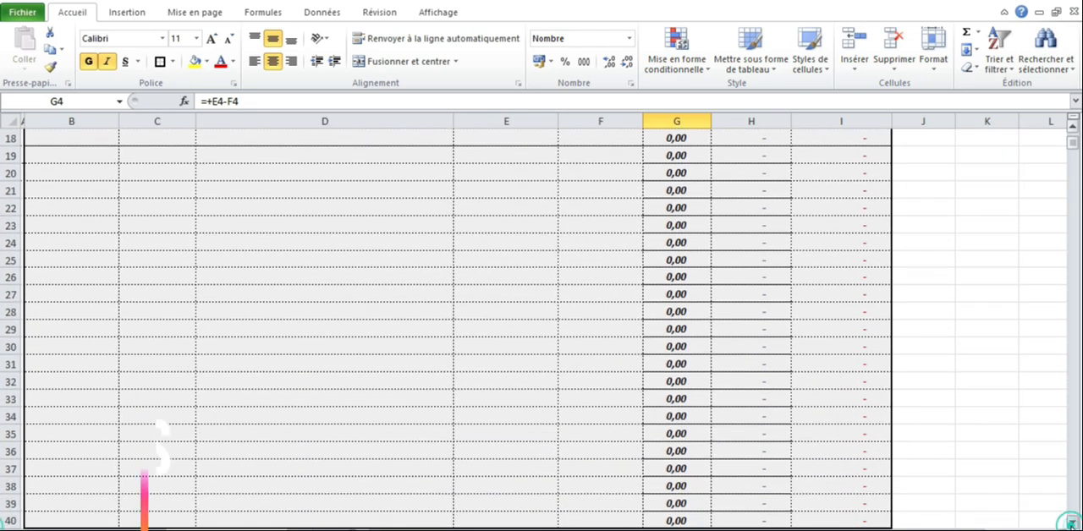
pyautogui.click(1073, 523)
pyautogui.moveTo(1073, 145); pyautogui.dragTo(1072, 133)
pyautogui.click(846, 302)
pyautogui.moveTo(846, 301); pyautogui.dragTo(62, 414)
pyautogui.rightClick(61, 414)
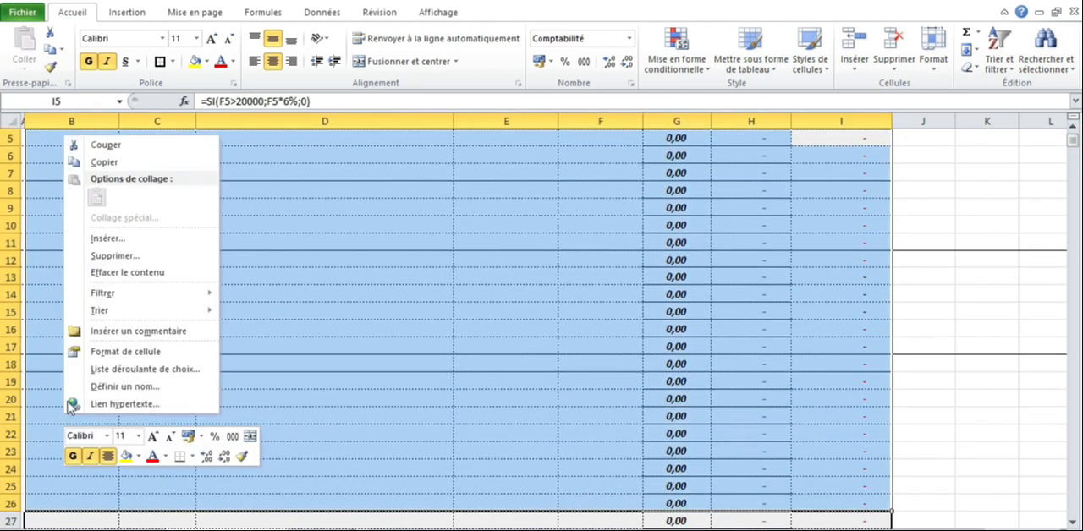
pyautogui.click(116, 253)
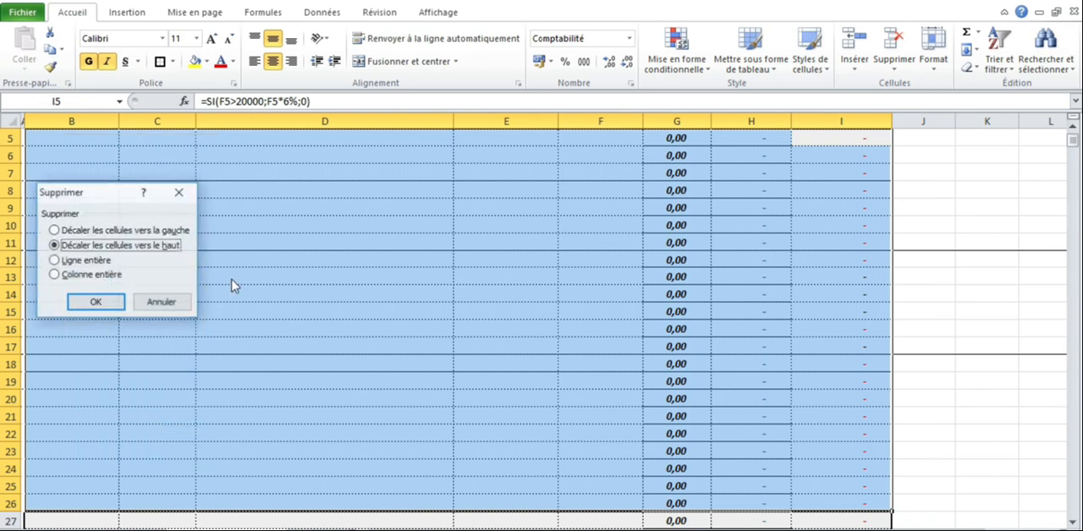
pyautogui.click(96, 303)
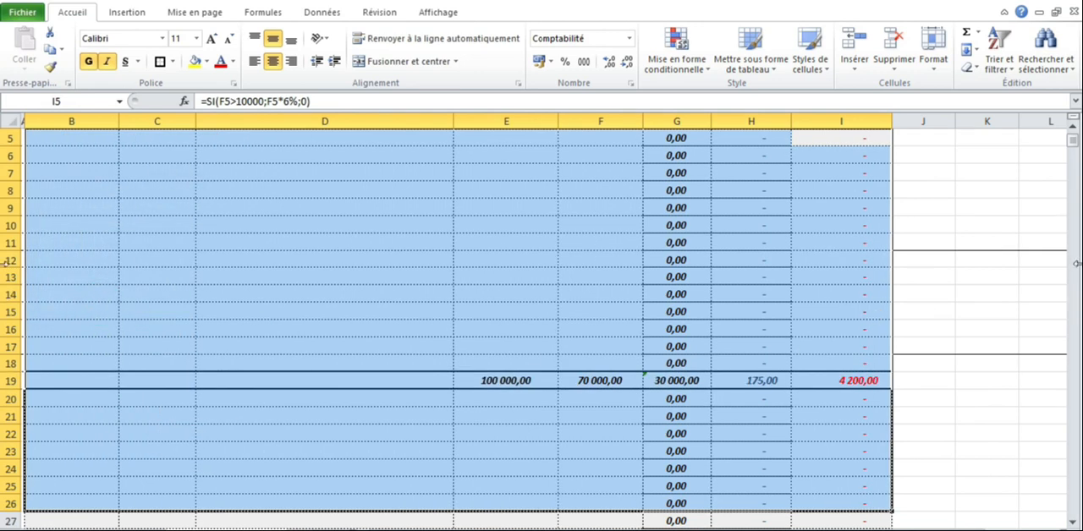
# Step: Examine the totals row beneath the invoices and the sum formula for the total invoice amount in E19
pyautogui.click(1073, 127)
pyautogui.click(1073, 126)
pyautogui.click(1072, 126)
pyautogui.click(1073, 126)
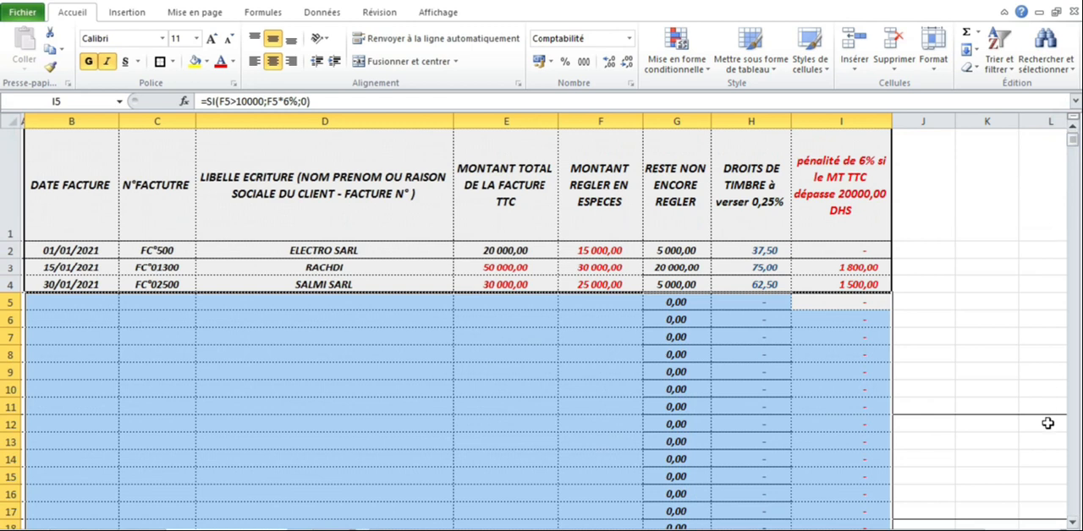
pyautogui.click(1075, 512)
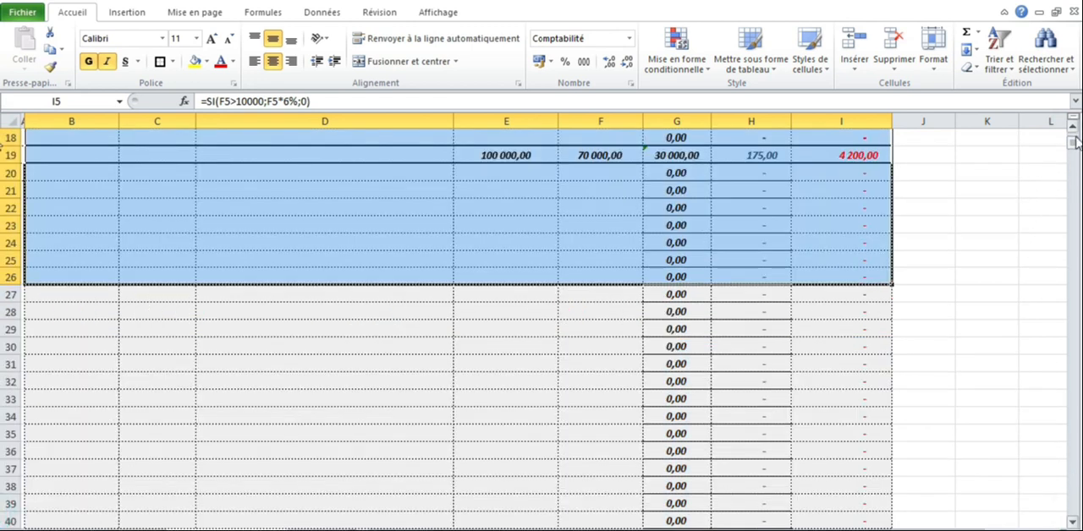
pyautogui.moveTo(1075, 146); pyautogui.dragTo(1073, 132)
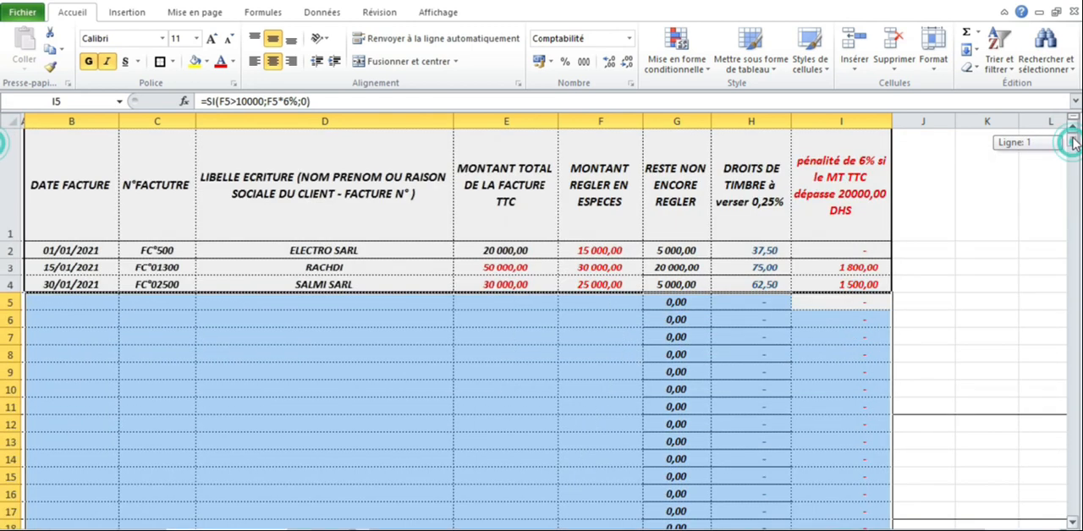
pyautogui.click(1073, 522)
pyautogui.click(706, 297)
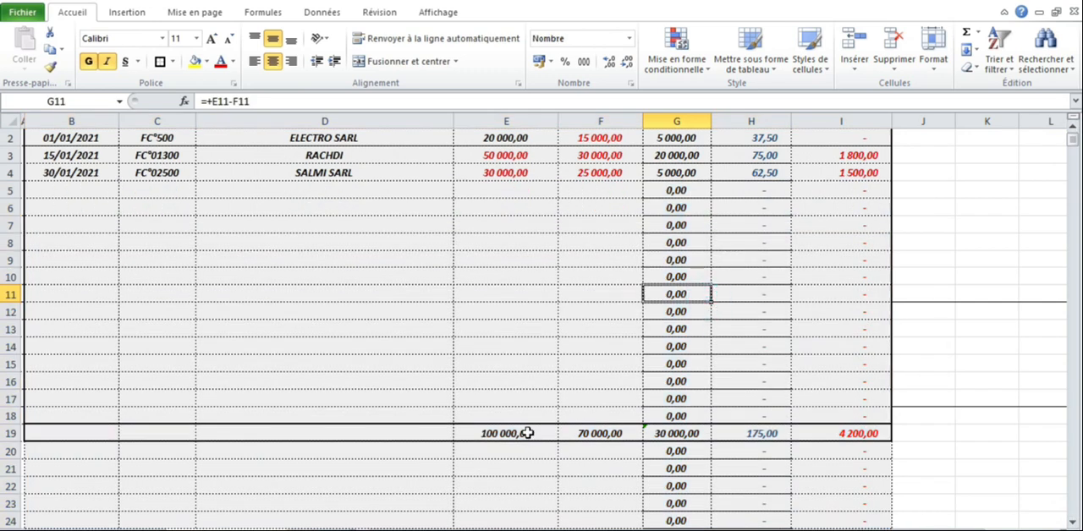
pyautogui.doubleClick(511, 435)
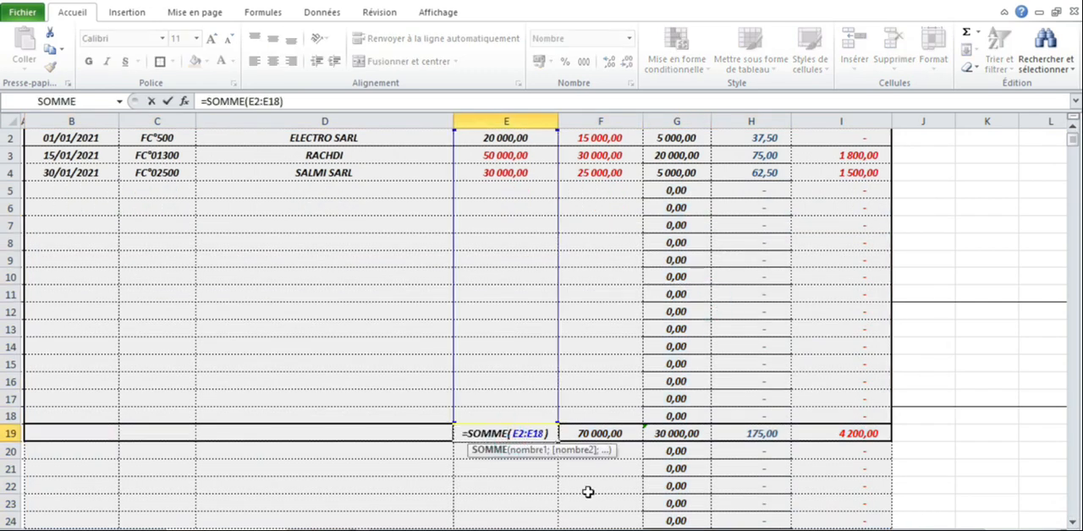
pyautogui.press('Return')
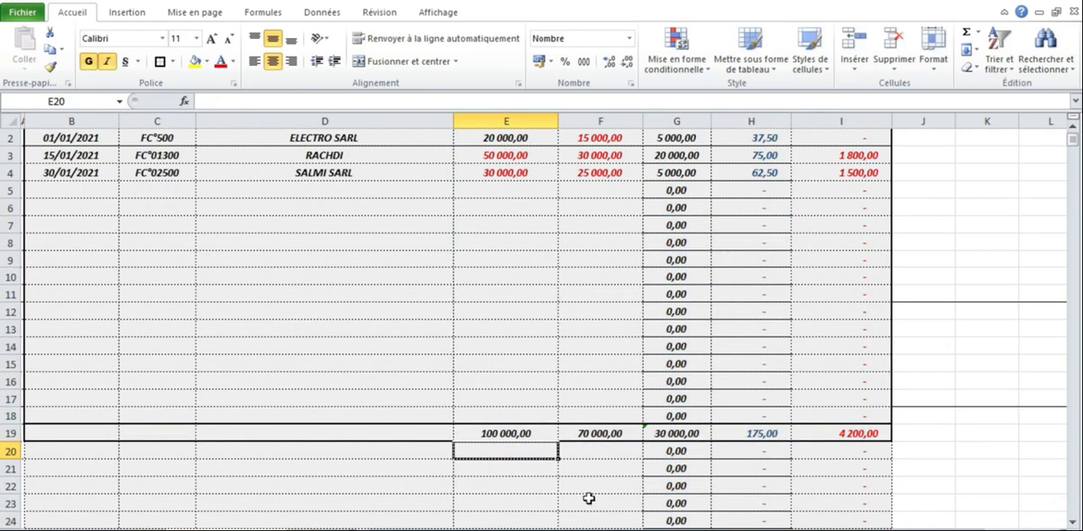
# Step: Examine the formulas for the cash payment, unpaid balance and stamp duty totals in row 19
pyautogui.doubleClick(600, 435)
pyautogui.press('Return')
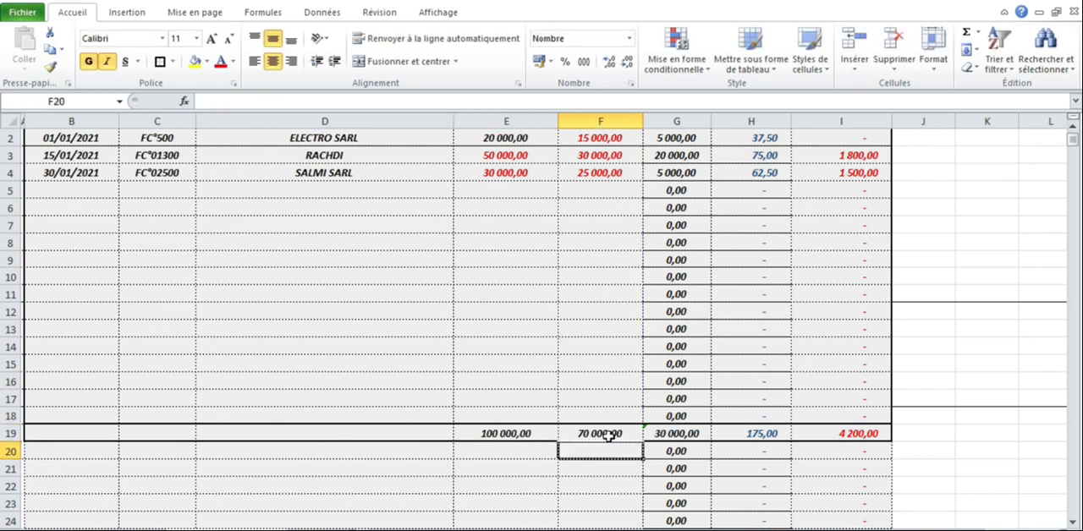
pyautogui.doubleClick(686, 434)
pyautogui.press('Return')
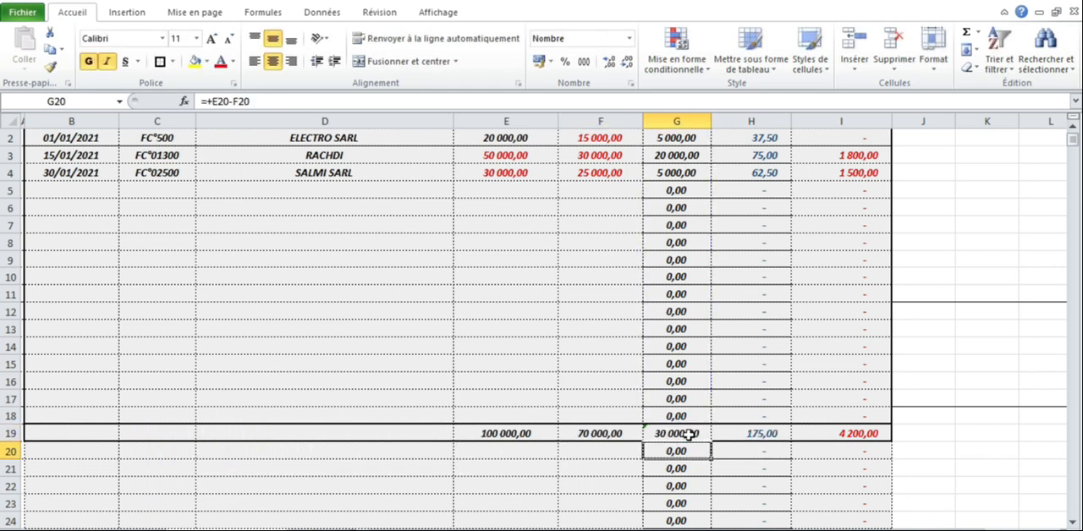
pyautogui.doubleClick(738, 433)
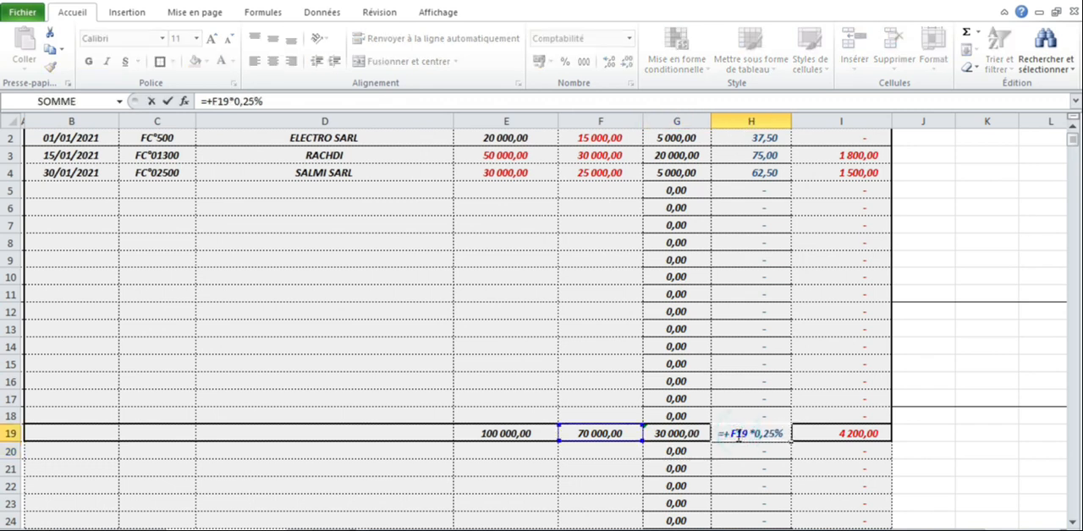
pyautogui.press('Return')
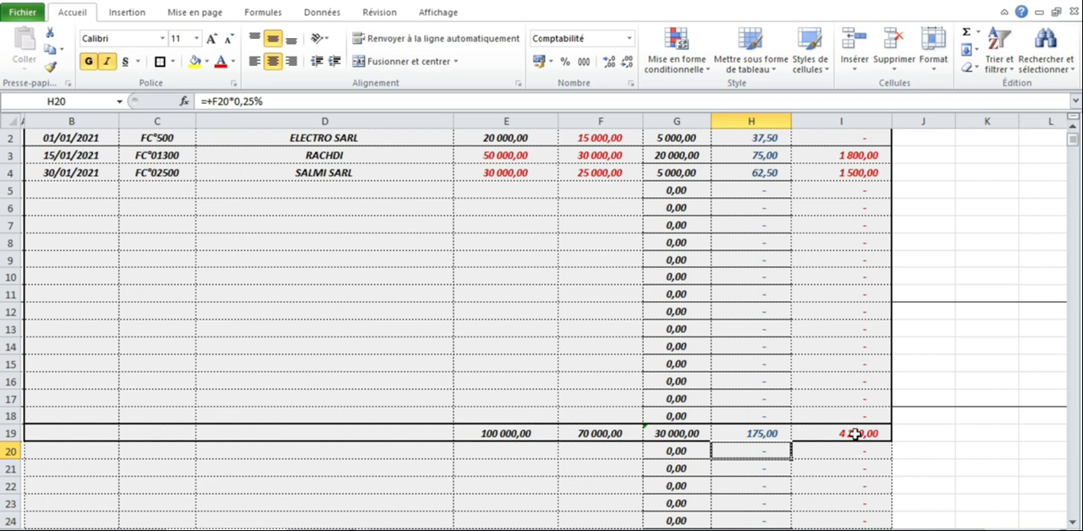
pyautogui.click(1073, 129)
pyautogui.click(1073, 522)
pyautogui.click(1073, 127)
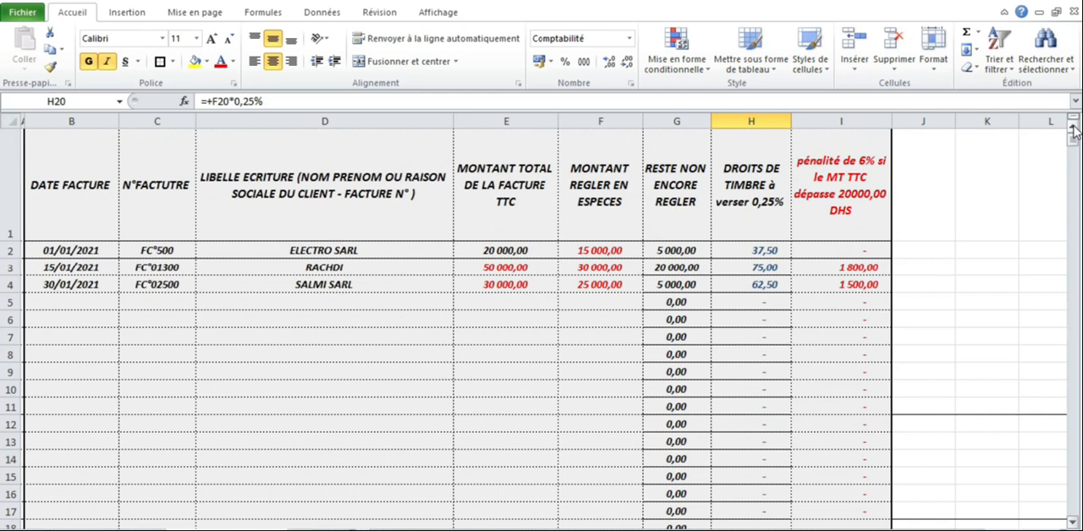